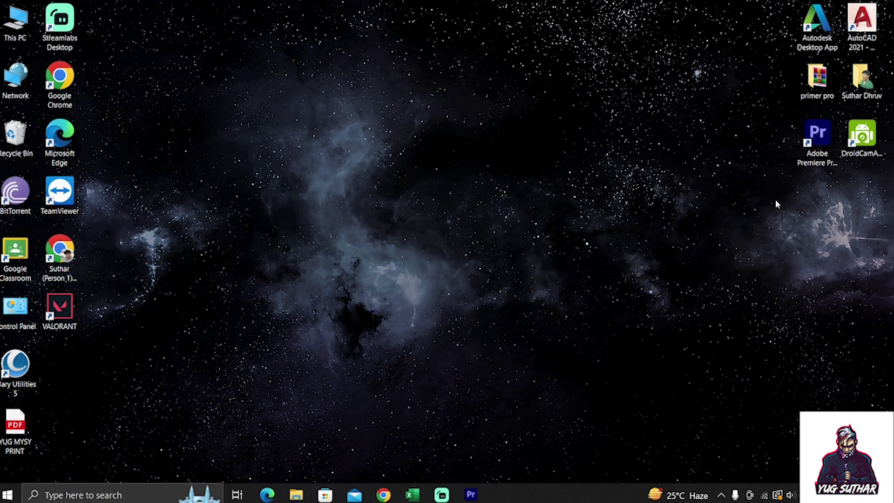
- Bring the empty project 7 window in Premiere Pro to the front
left_click(478, 497)
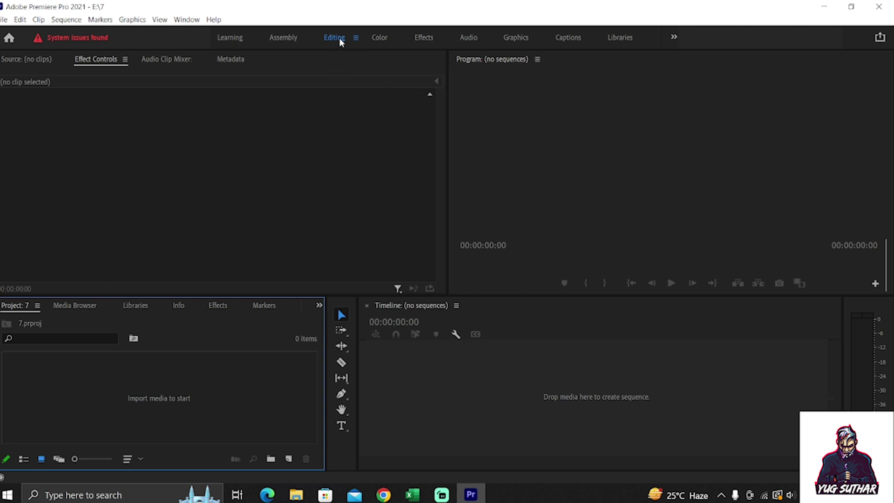
- Open the Media Browser and expand the Local Drives list to reach drive E:
left_click(77, 308)
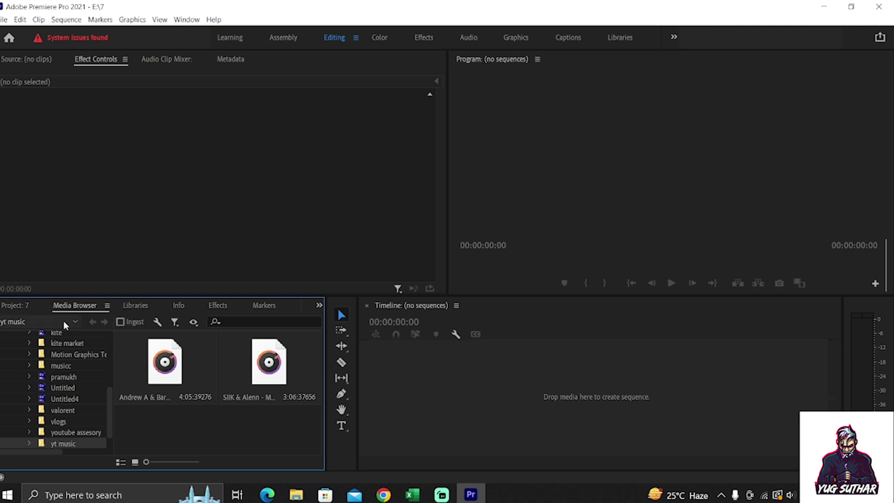
scroll(69, 374, "up", 5)
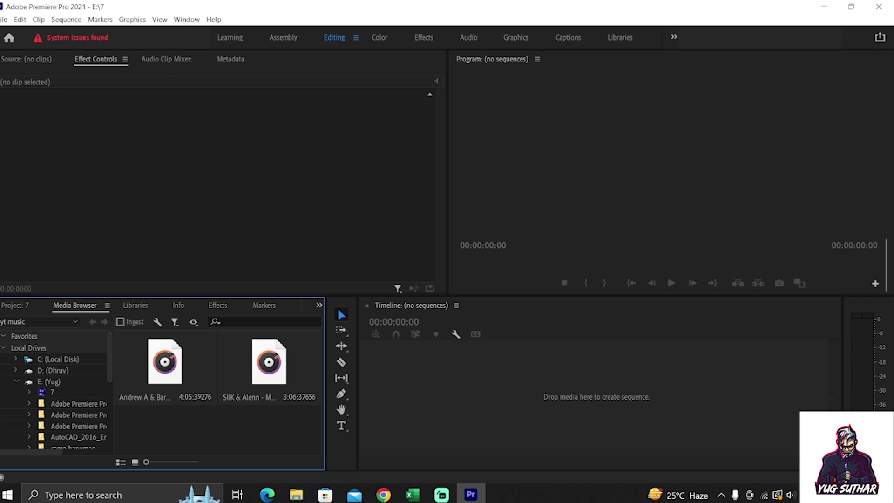
left_click(5, 349)
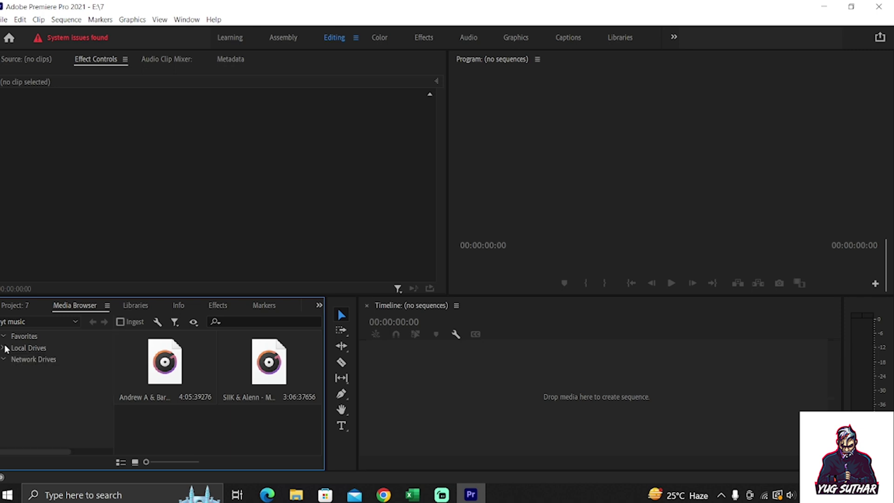
left_click(4, 348)
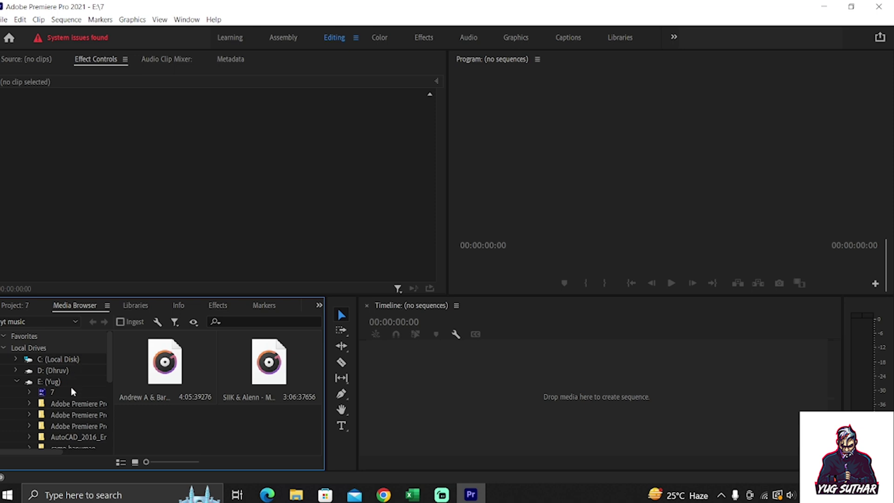
scroll(71, 387, "down", 2)
scroll(72, 375, "down", 3)
scroll(70, 379, "up", 4)
scroll(67, 387, "down", 3)
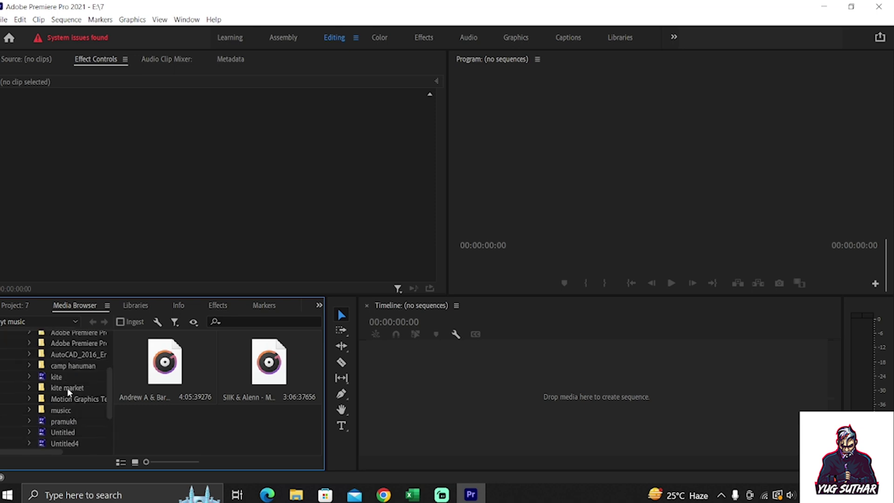
scroll(68, 388, "up", 2)
scroll(61, 382, "down", 2)
- Open the kite market folder to list its VID_20221222 video clips
left_click(70, 389)
left_click(30, 388)
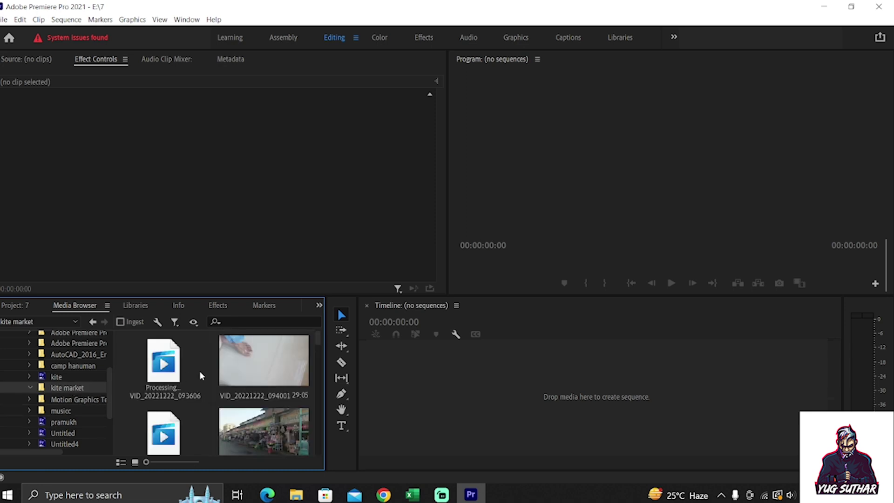
scroll(210, 377, "down", 1)
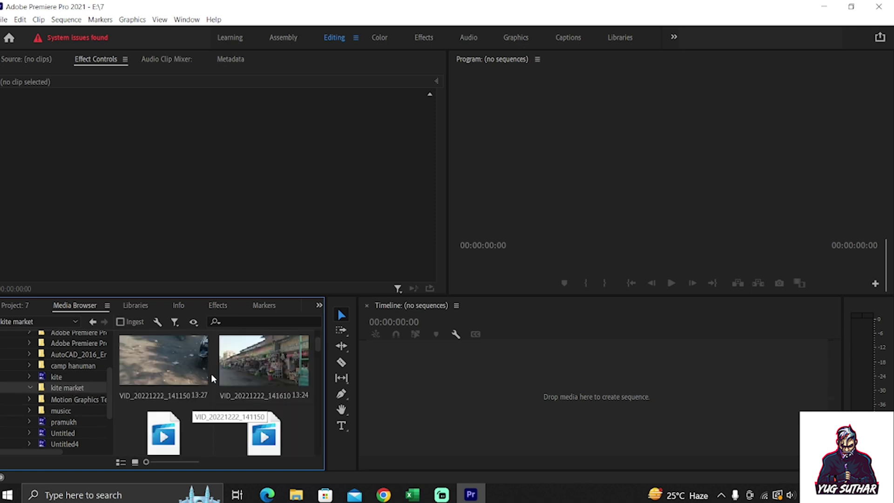
scroll(211, 375, "down", 1)
scroll(203, 389, "down", 1)
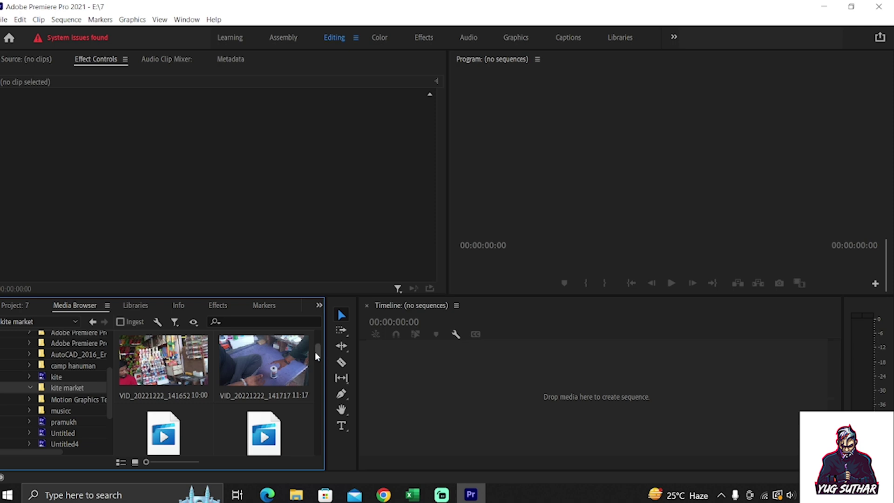
mouse_move(315, 353)
left_mouse_down()
mouse_move(313, 415)
mouse_move(309, 324)
left_mouse_up()
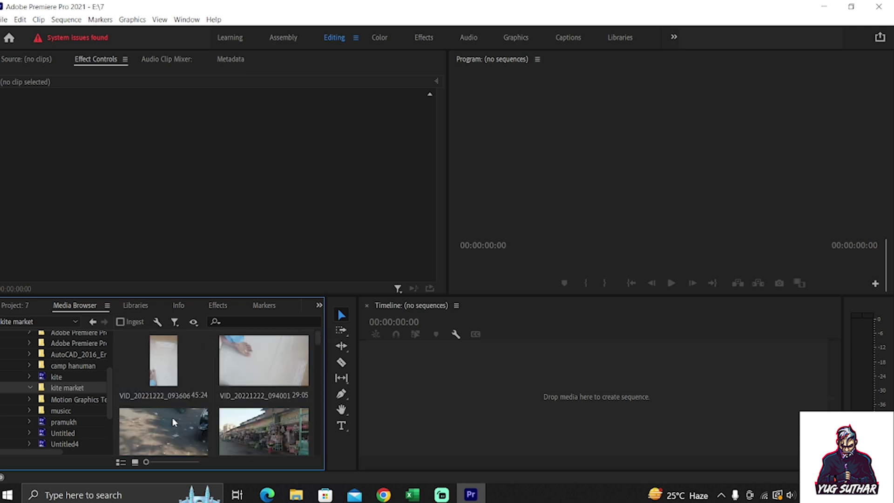
- Build a 00:00:13:24 sequence from VID_20221222_141610 and scrub its opening frames
left_click_drag(257, 427, 386, 394)
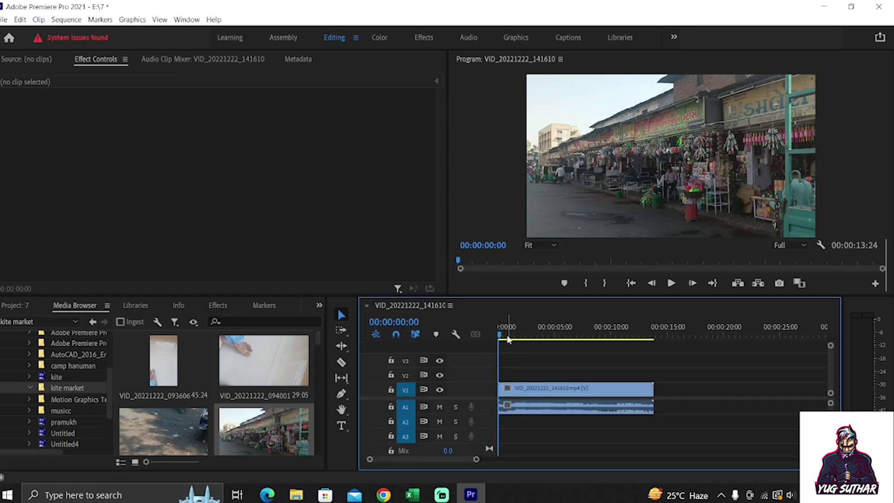
left_click(502, 337)
left_click_drag(503, 339, 488, 345)
- Try rotating the market clip to angles like -94.7° and -270° in Effect Controls
left_click(628, 393)
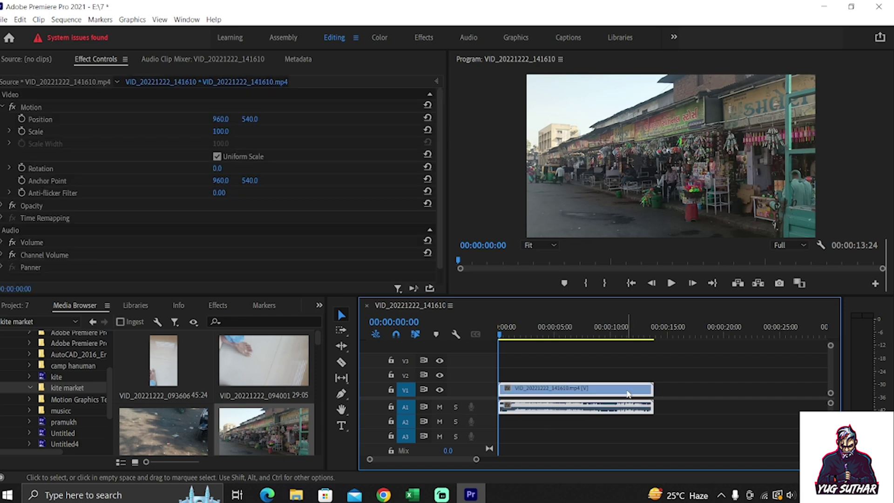
left_click(9, 169)
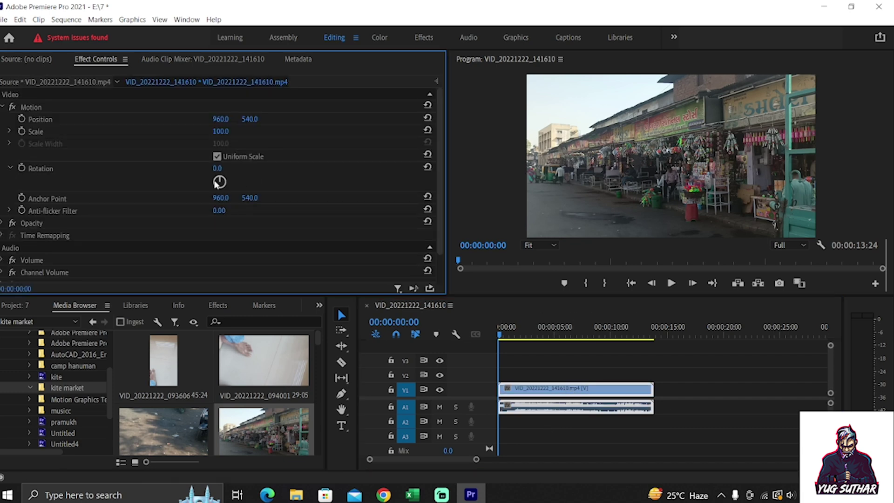
left_click(216, 183)
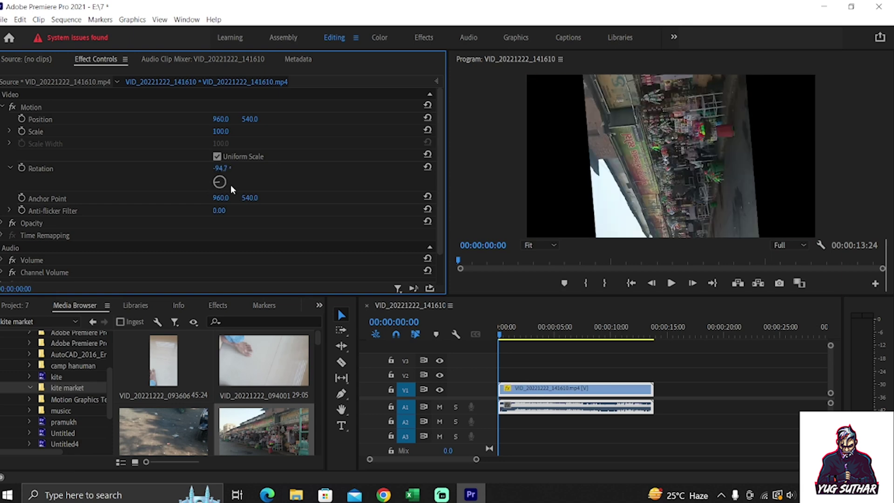
left_click(230, 184)
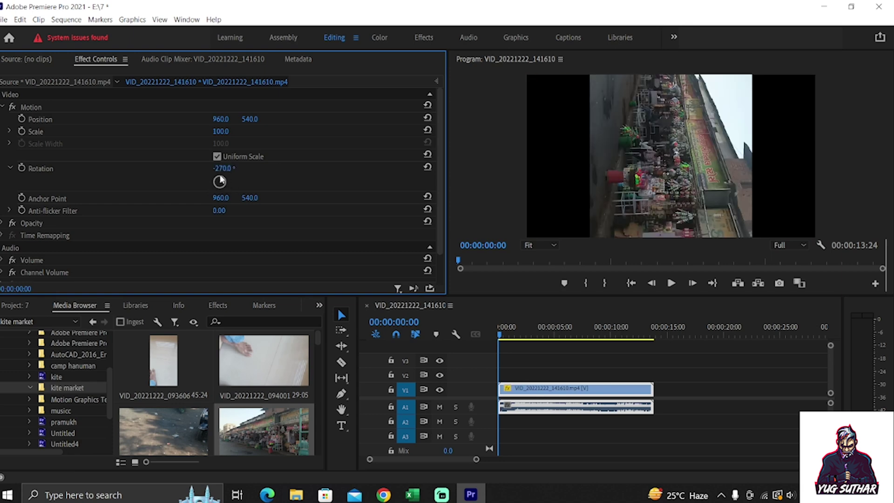
left_click(221, 181)
left_click(221, 181)
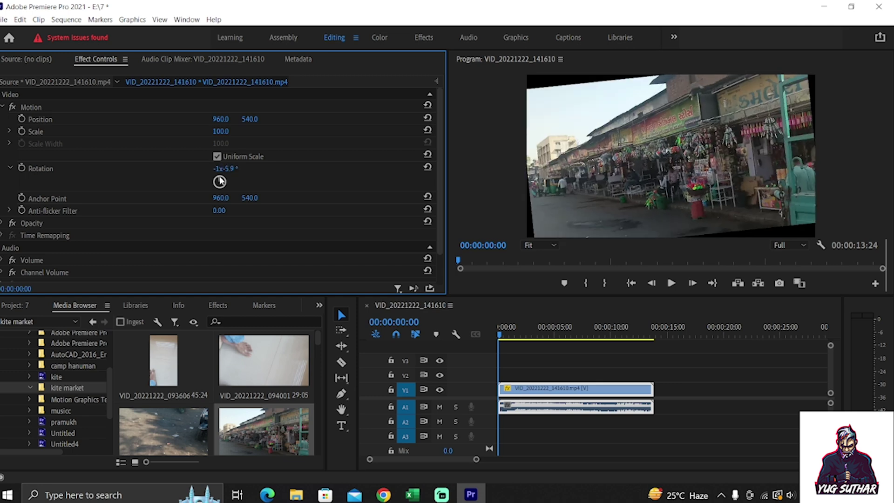
left_click(220, 182)
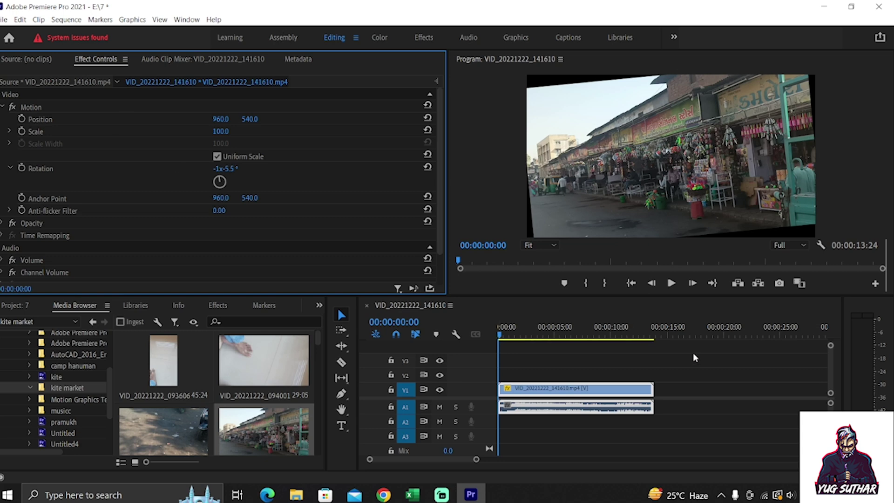
- Reset the clip's Rotation value to 0° so the footage is level
left_click(228, 168)
key("BackSpace")
type("0")
key("Return")
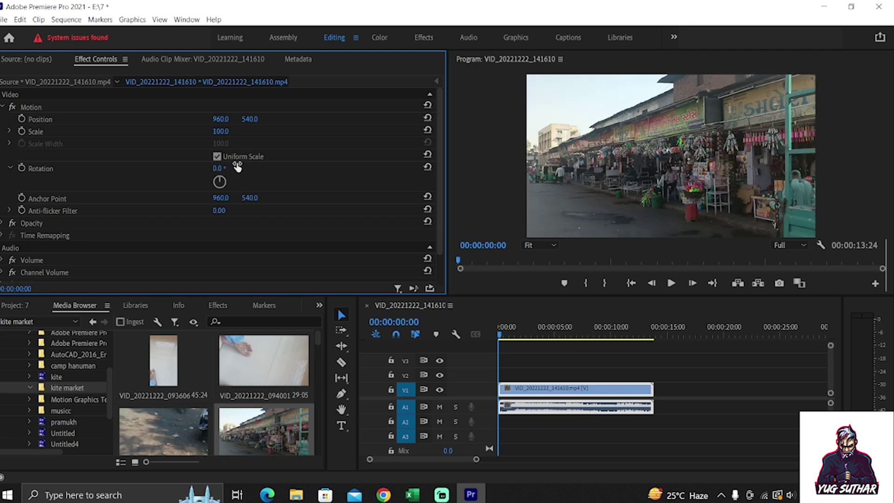
left_click(11, 168)
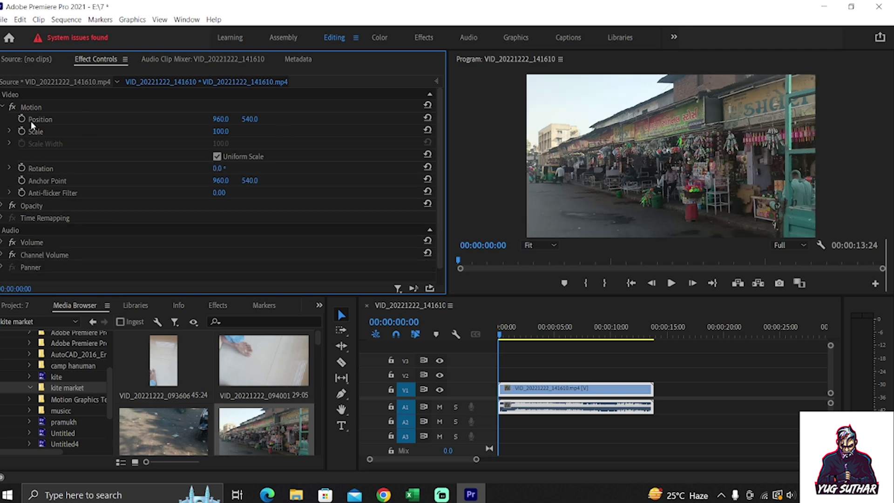
left_click(9, 132)
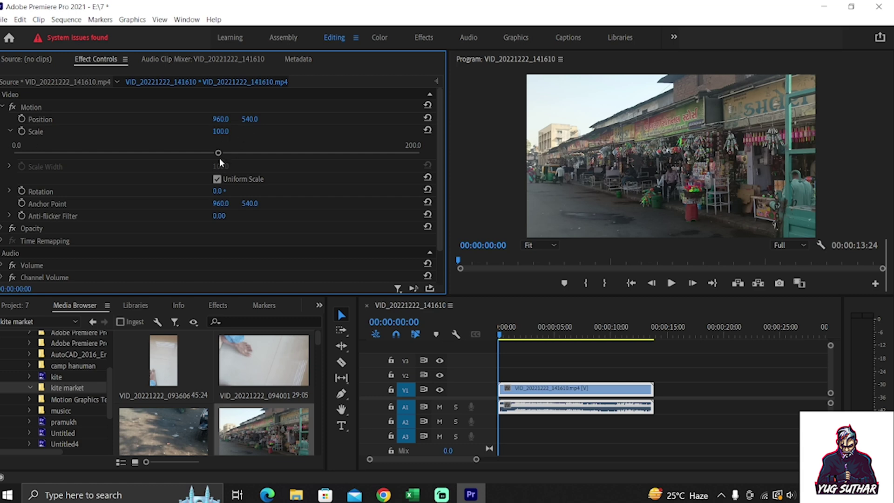
left_click_drag(218, 153, 218, 156)
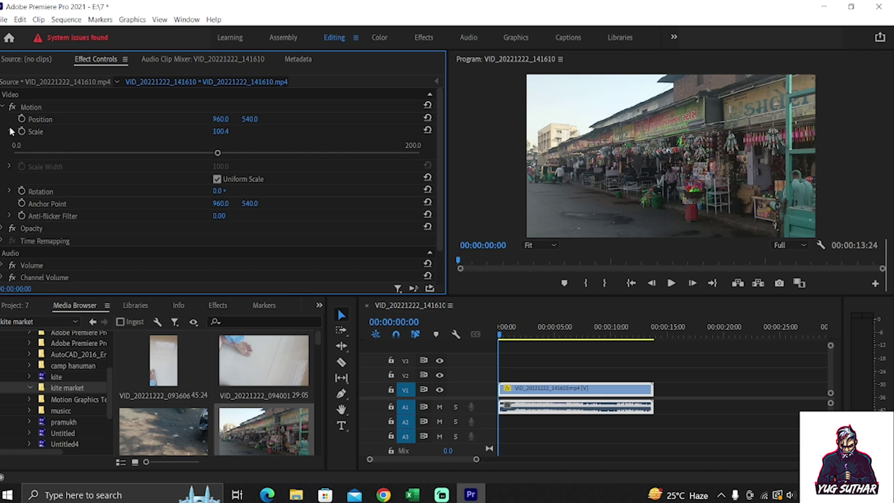
left_click(17, 131)
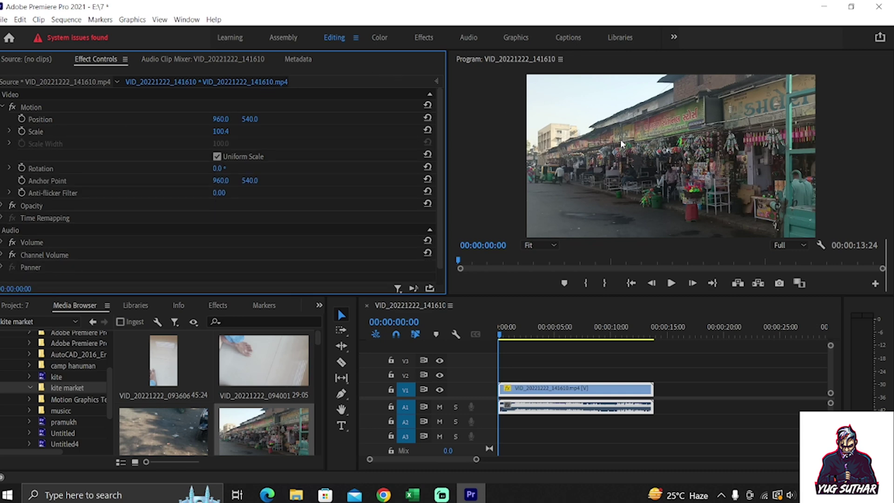
- Razor the V1/A1 market clip at about 00:00:00:20 and 00:00:05 into three pieces
left_click(507, 335)
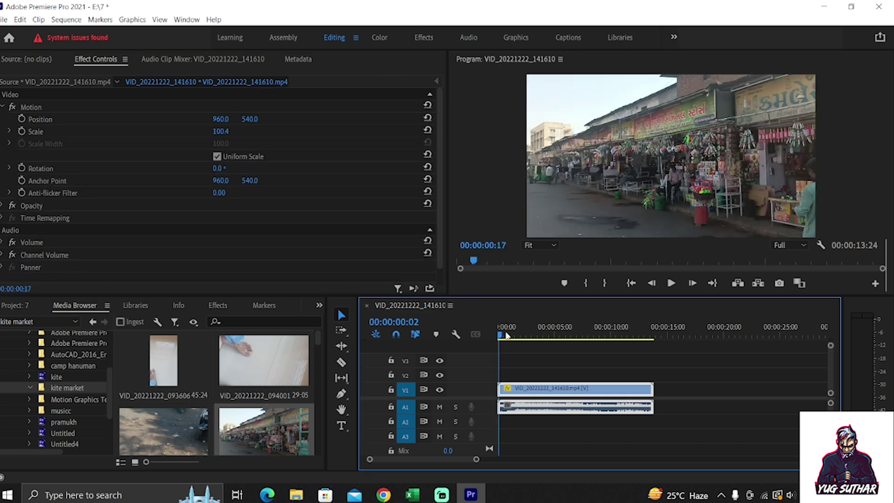
left_click_drag(508, 335, 508, 335)
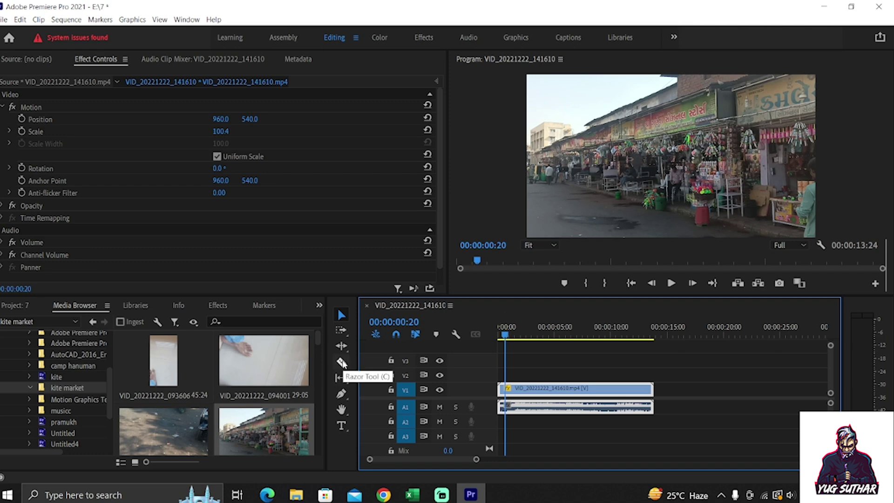
left_click(342, 363)
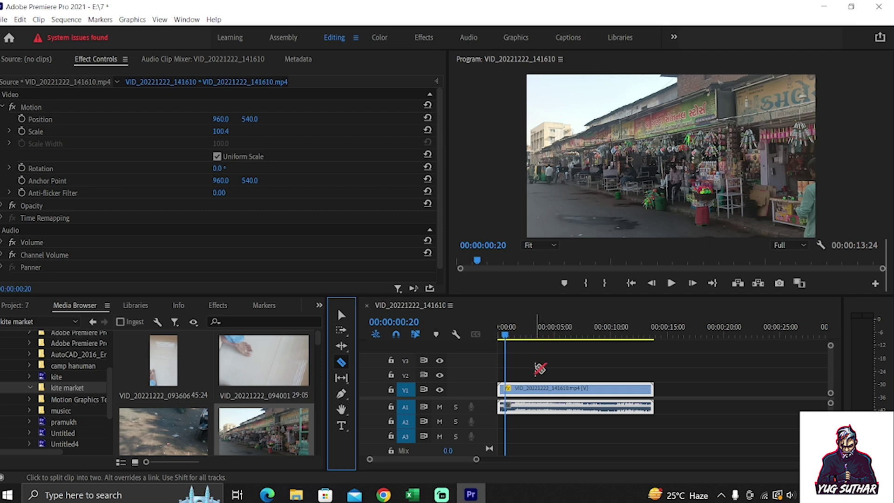
left_click(523, 389)
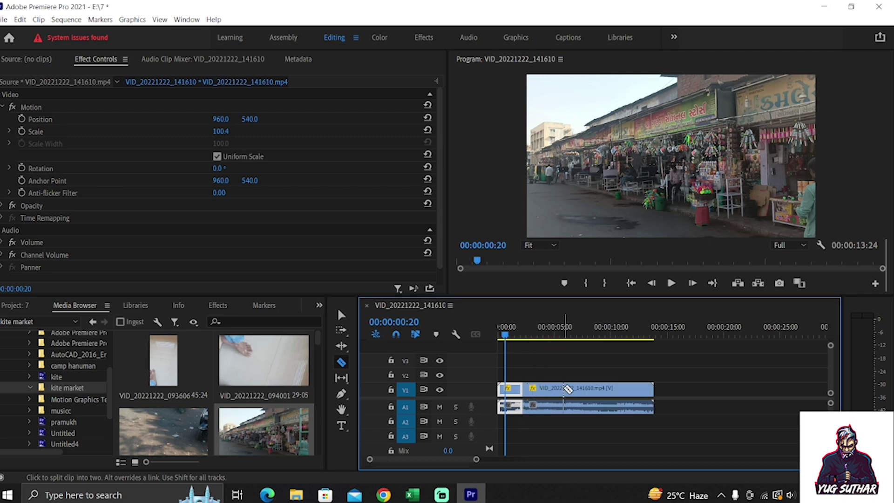
left_click(559, 389)
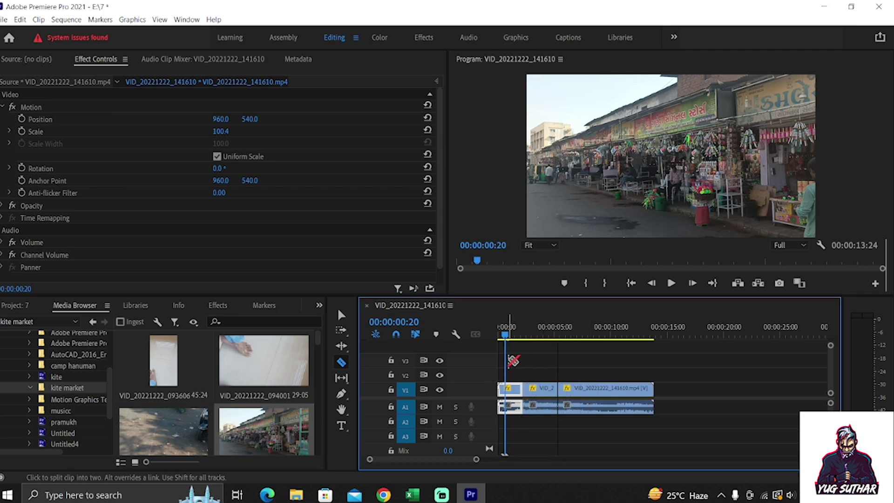
left_click(341, 315)
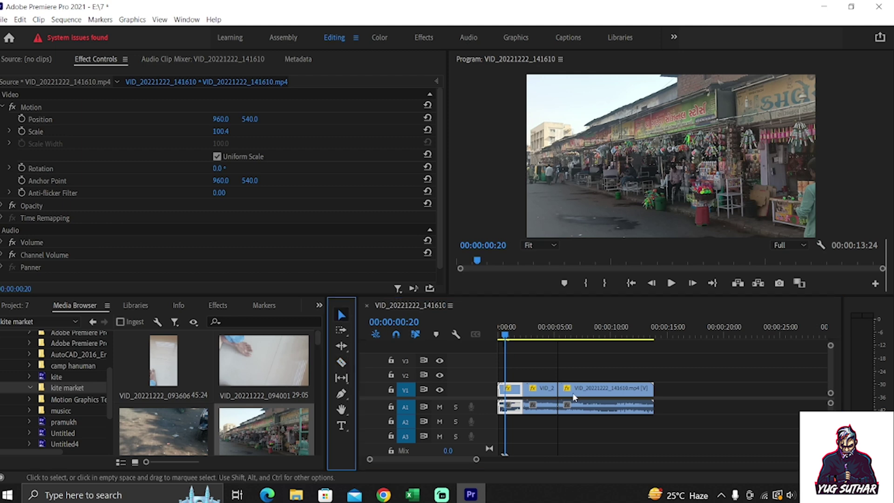
- Clear the short middle piece and butt the last piece against the first, giving 00:00:10:22
right_click(543, 396)
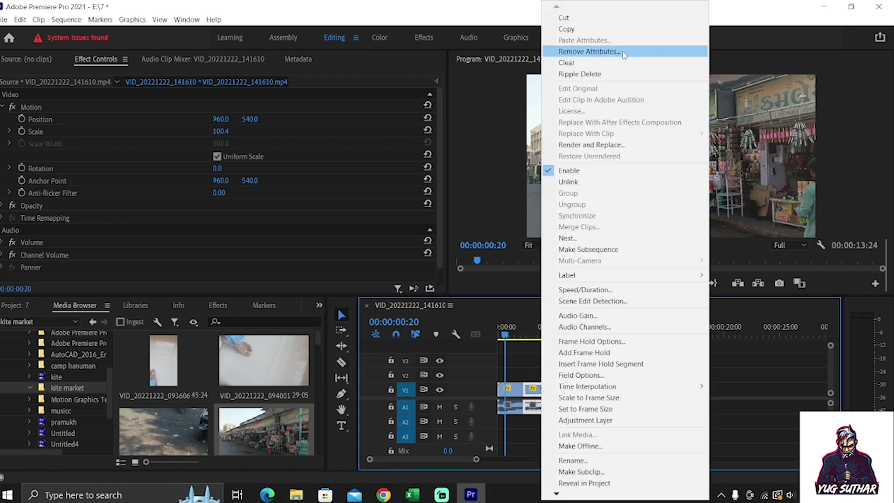
left_click(622, 62)
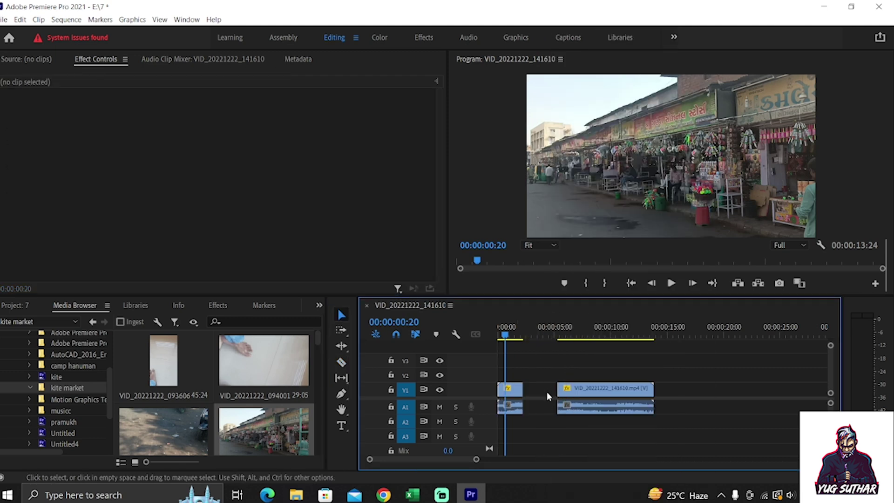
left_click(584, 395)
mouse_move(597, 394)
left_mouse_down()
mouse_move(489, 323)
mouse_move(475, 388)
left_mouse_up()
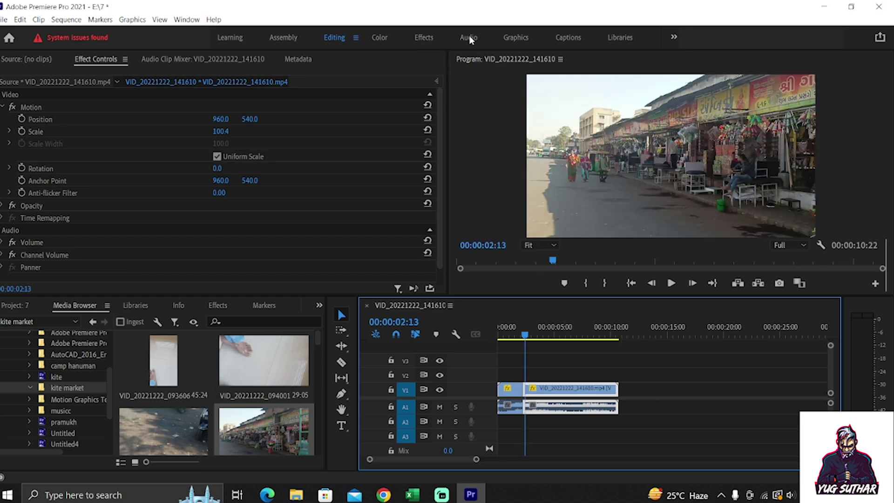
- Place 'Andrew A & Barmuda - Waiting' from yt music on track A2 and briefly play it
scroll(85, 410, "down", 3)
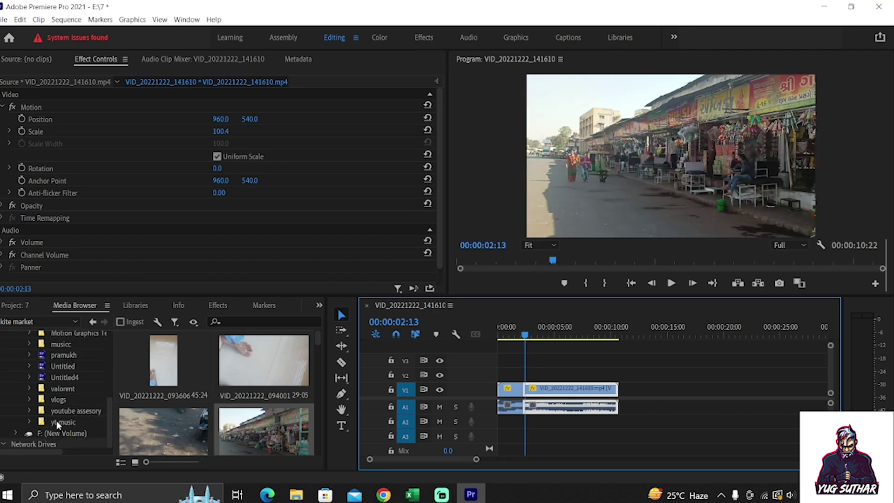
left_click(40, 422)
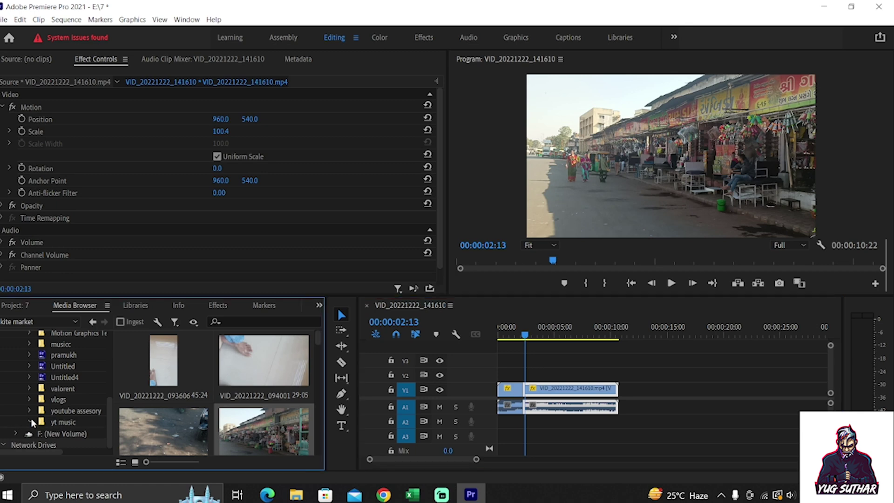
left_click(81, 419)
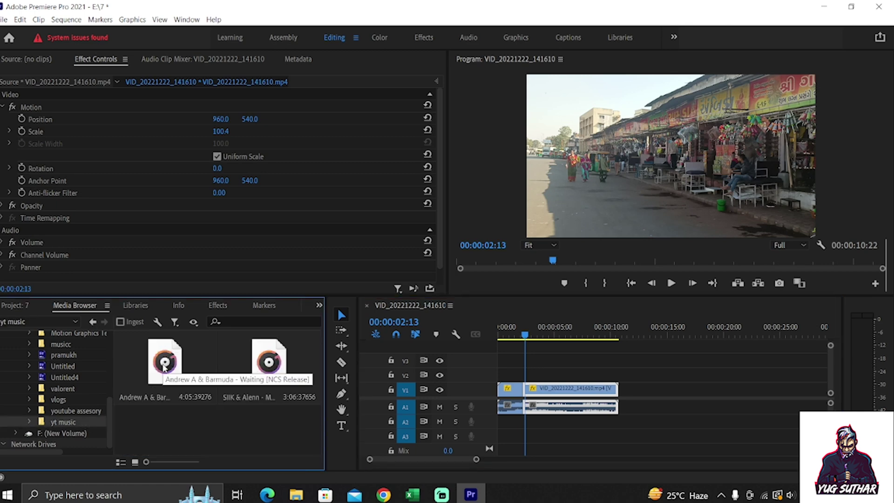
mouse_move(164, 368)
left_mouse_down()
mouse_move(509, 428)
mouse_move(499, 425)
left_mouse_up()
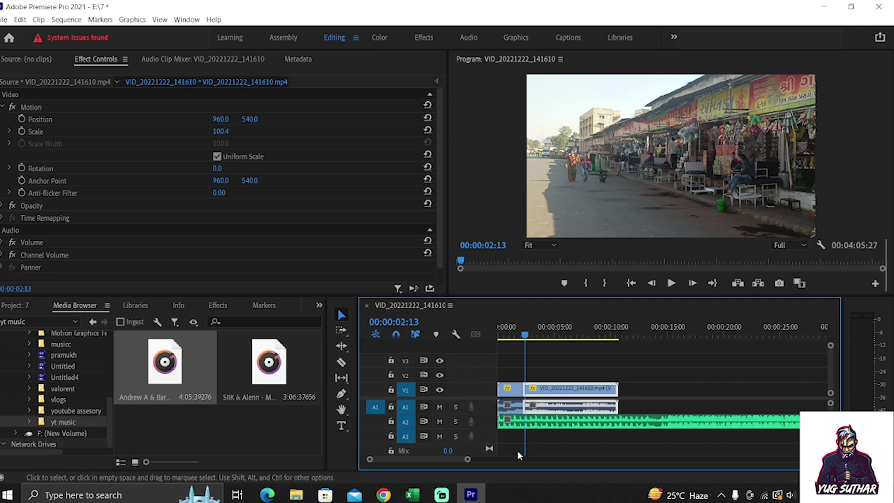
left_click(668, 286)
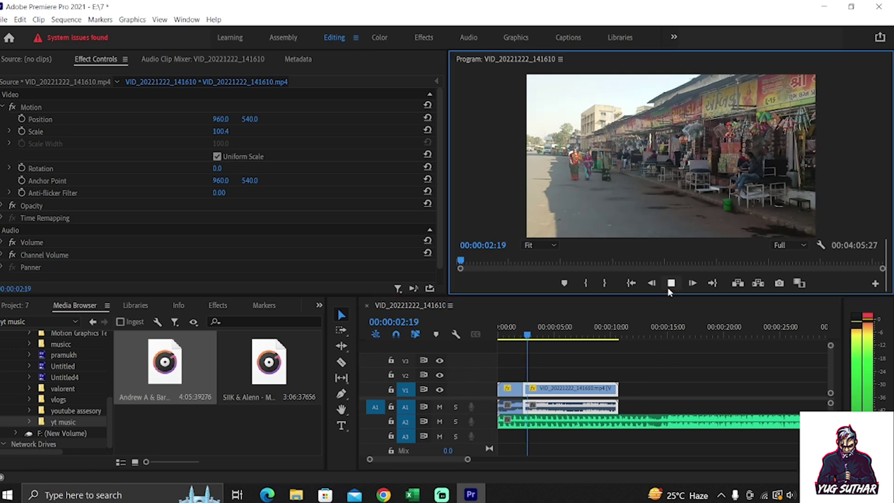
left_click(668, 287)
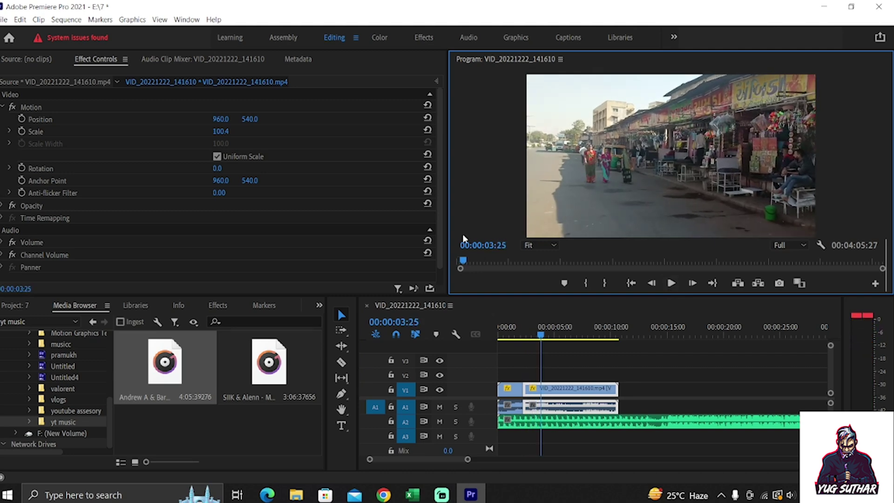
- Pull the Audio 2 fader in the Audio Clip Mixer down to -∞ and check playback
left_click(462, 39)
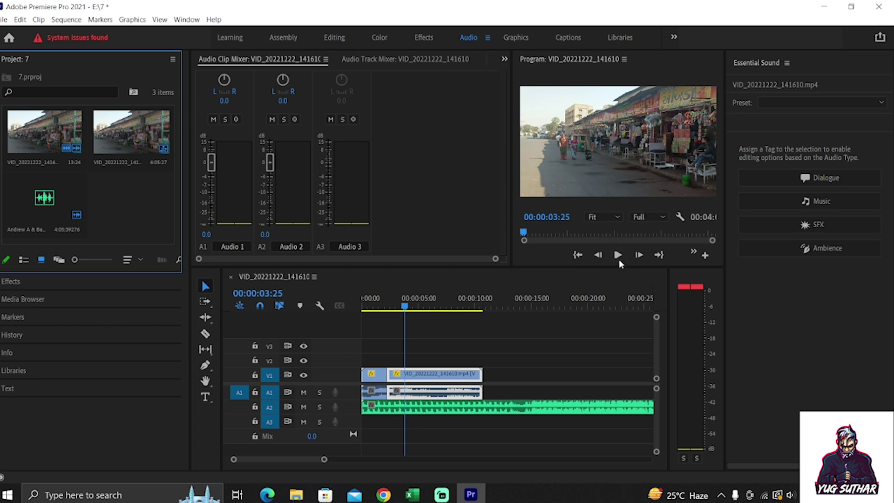
left_click(618, 255)
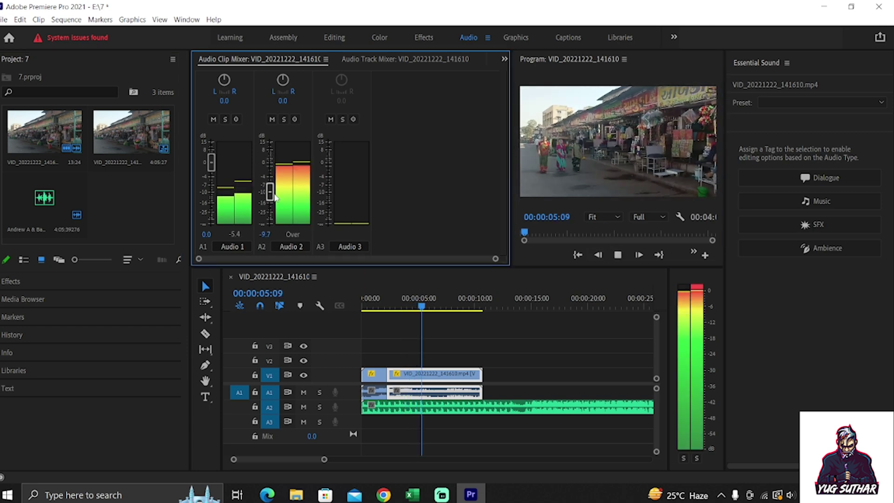
left_click_drag(270, 163, 270, 222)
left_click(618, 256)
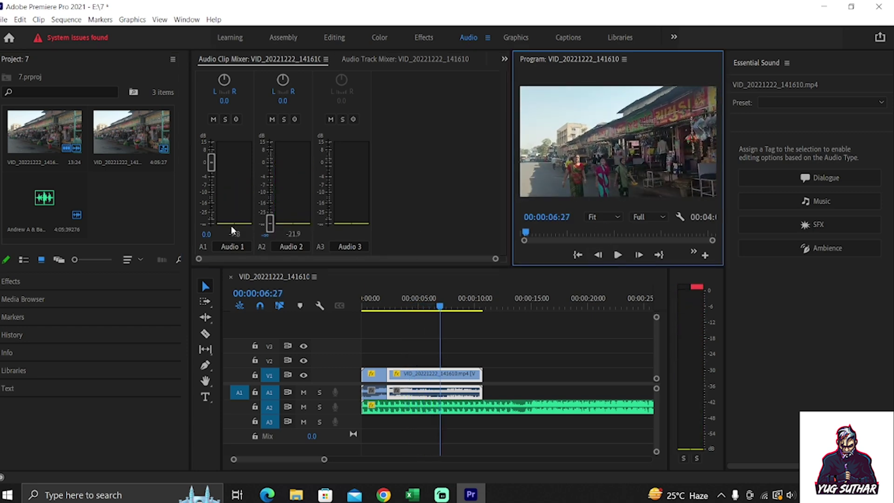
left_click(619, 255)
left_click(618, 256)
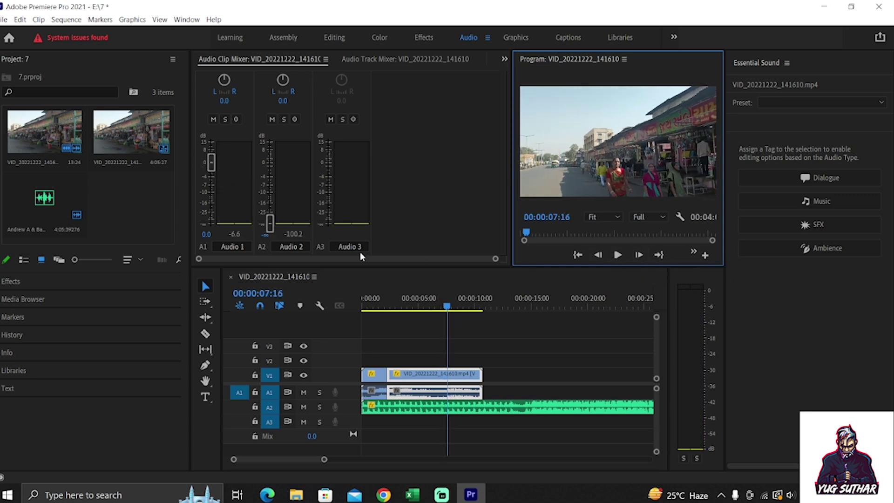
left_click(425, 37)
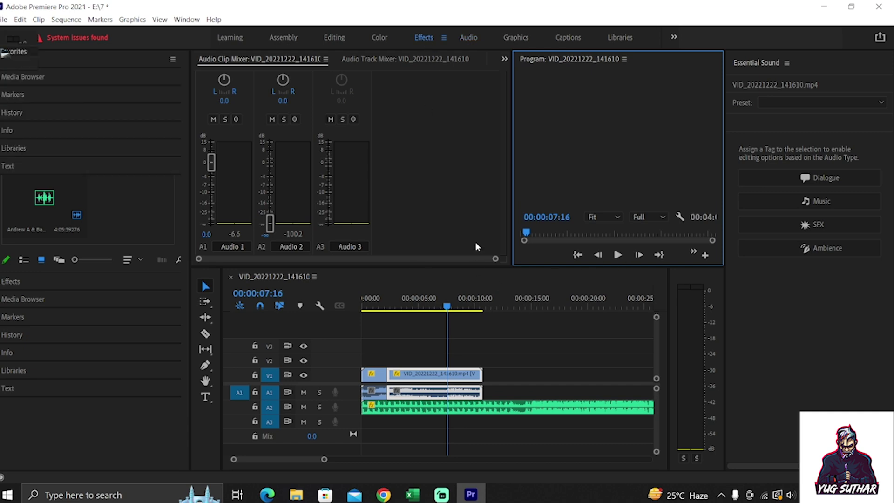
- Add the Angled Coming Up Next title to V2 and accept the font substitution
left_click(516, 37)
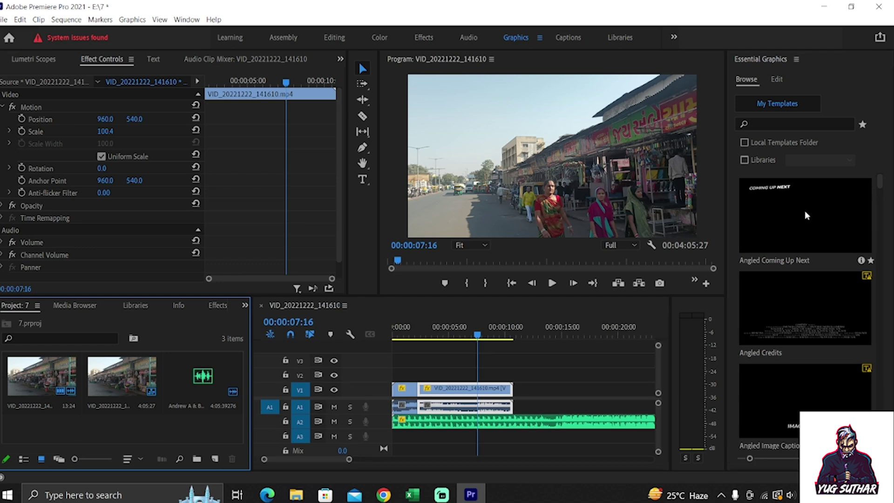
left_click_drag(805, 211, 395, 377)
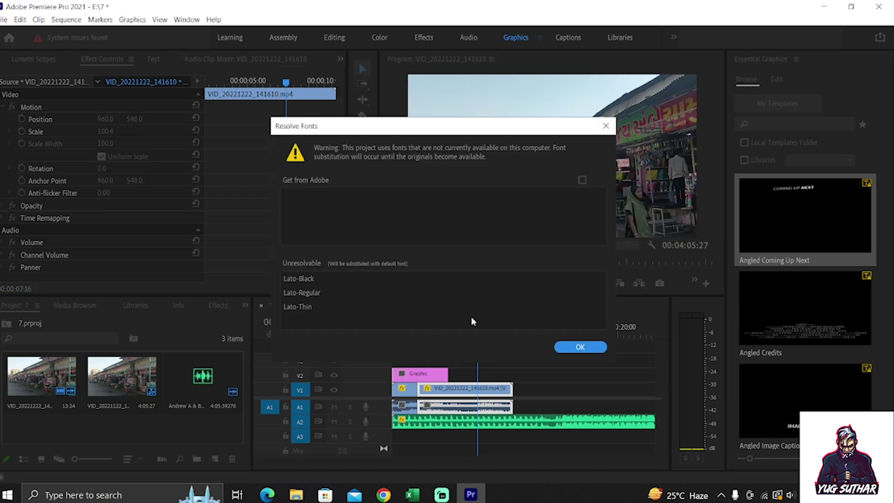
left_click(579, 348)
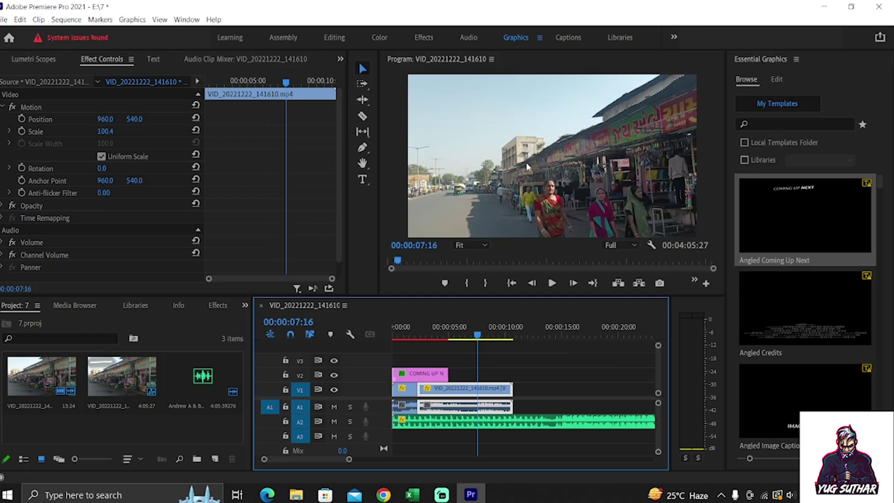
left_click(426, 360)
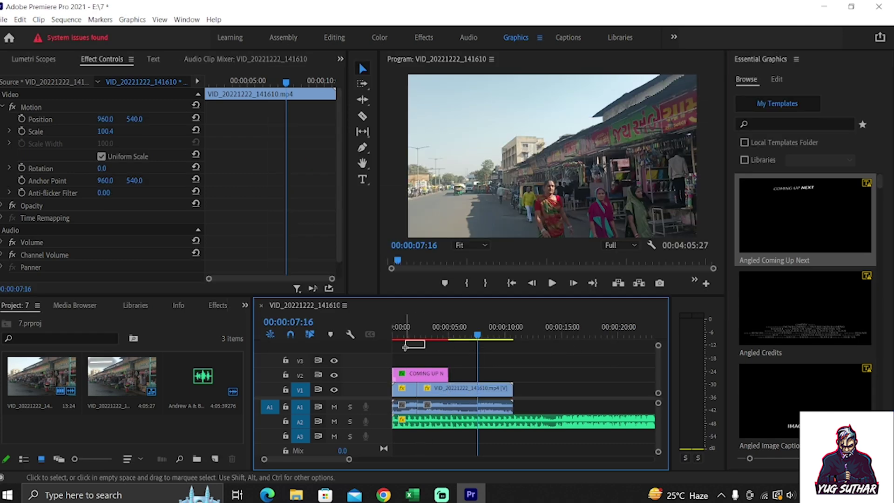
- At 00:00:02:18, drag the COMING UP NEXT text to position 56.4, 150.8
left_click(421, 373)
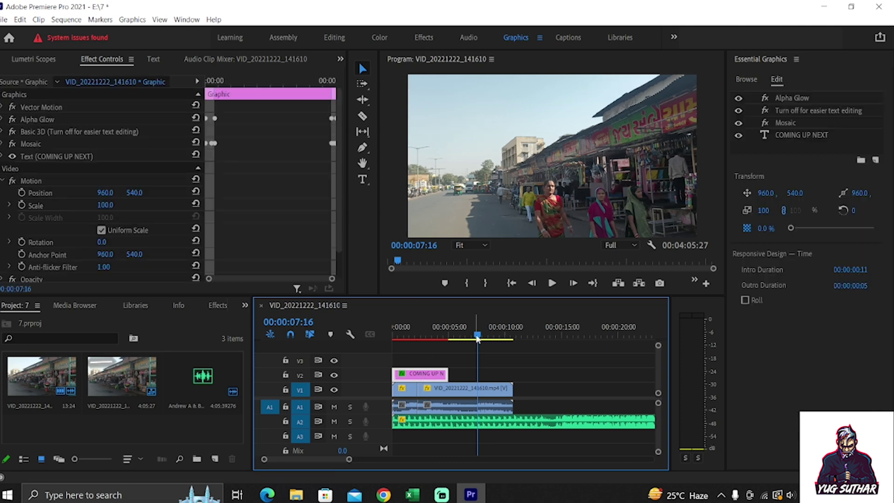
left_click_drag(477, 337, 421, 346)
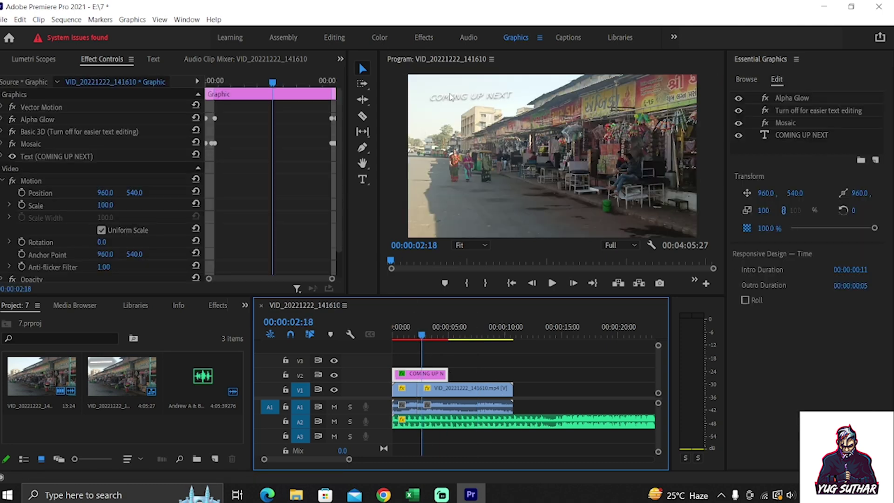
left_click(452, 96)
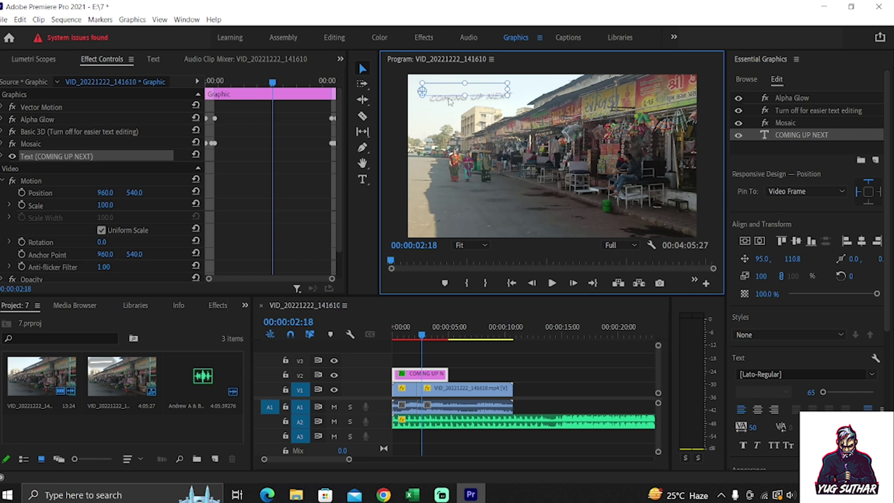
mouse_move(453, 95)
left_mouse_down()
mouse_move(452, 107)
mouse_move(482, 122)
mouse_move(467, 99)
left_mouse_up()
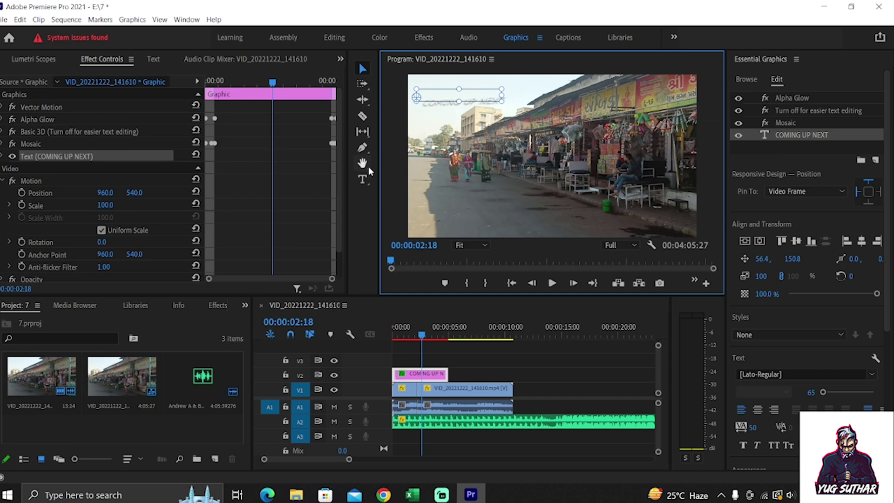
- With the Type tool, erase part of the COMING UP NEXT title and type 'njkhn'
left_click(363, 180)
left_click(489, 95)
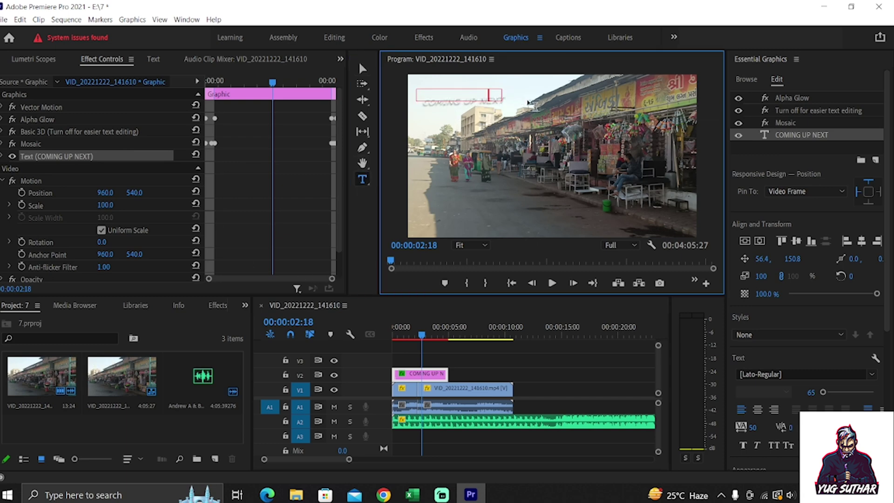
key("BackSpace")
key("BackSpace")
key("BackSpace")
key("BackSpace")
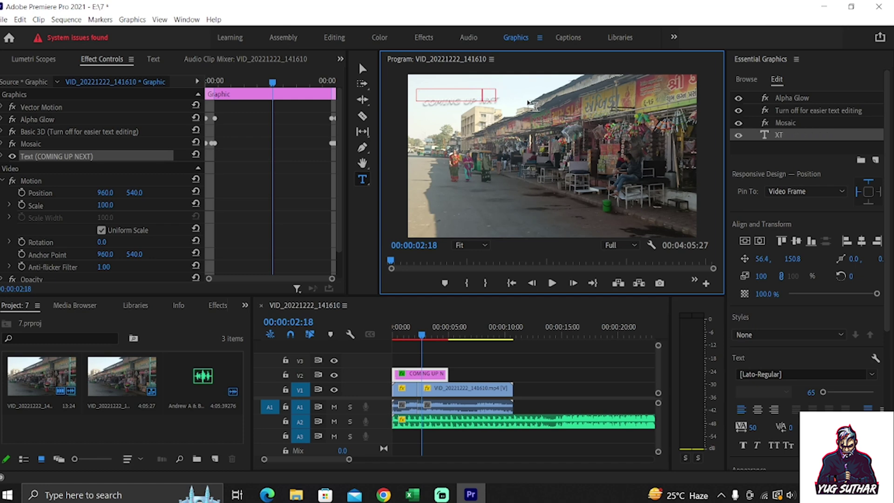
key("BackSpace")
key("BackSpace")
key("BackSpace")
type("nj")
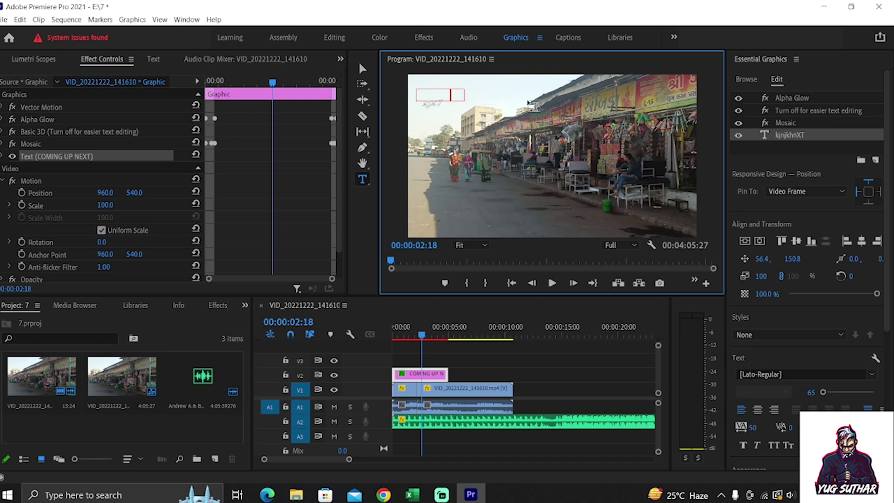
type("khn")
- Commit the edited title text and deselect the graphic clip on the timeline
left_click(415, 352)
left_click(415, 351)
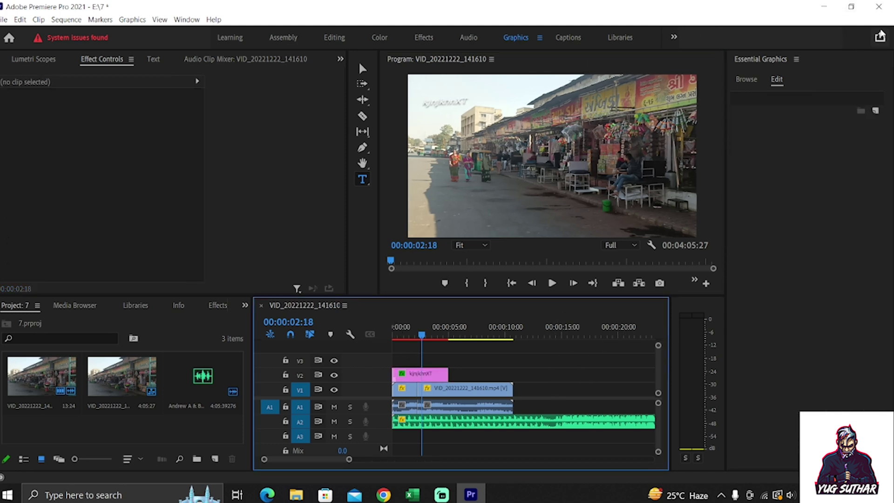
left_click(880, 37)
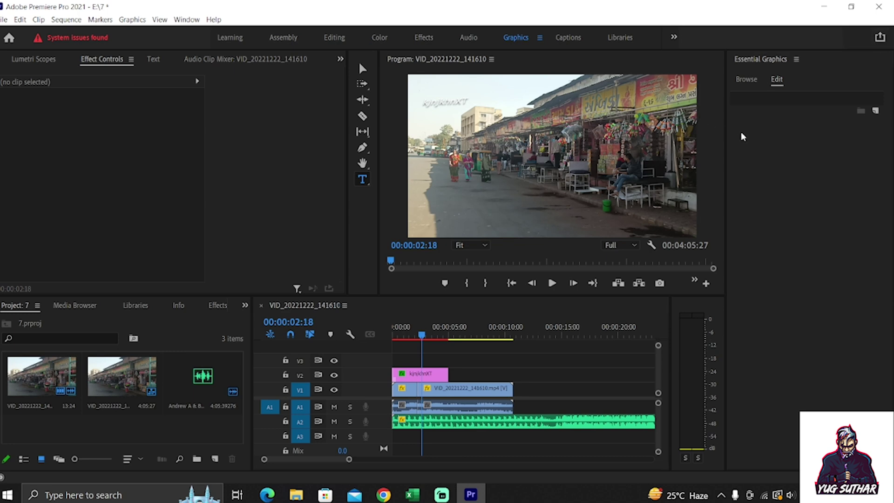
left_click(4, 19)
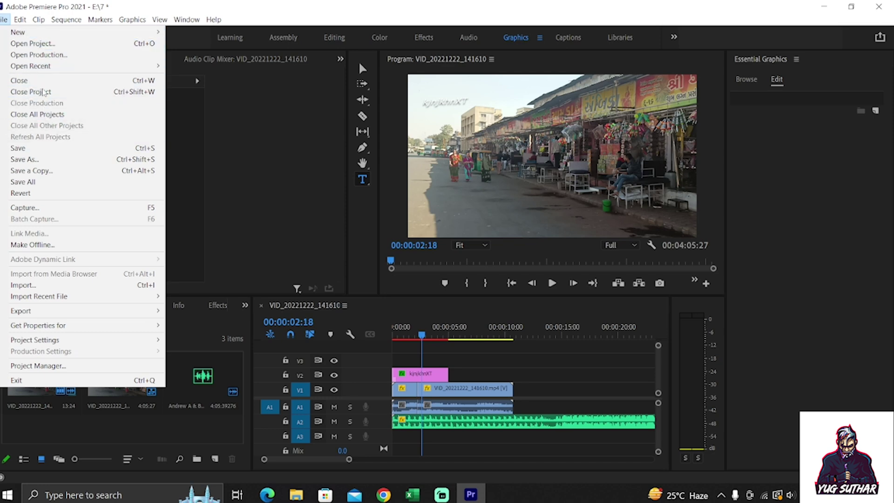
- Open Export Settings via File > Export > Media, set to H.264 output VID_20221222_141610.mp4
mouse_move(36, 315)
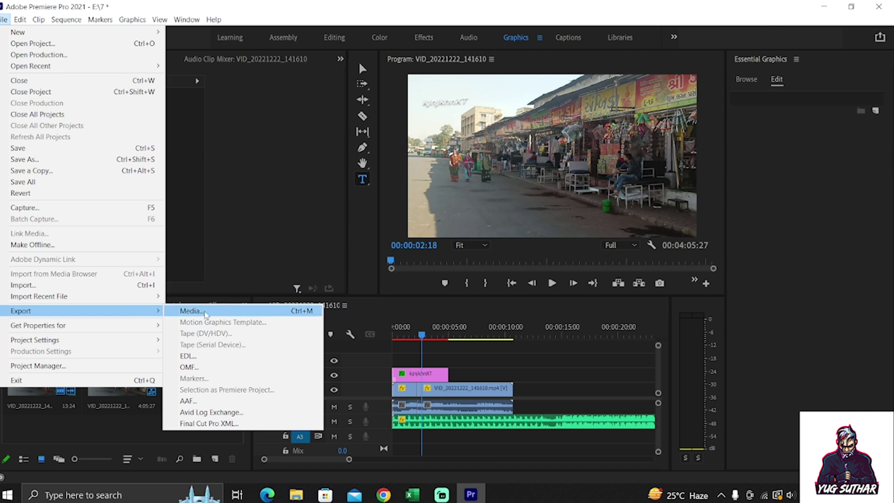
left_click(205, 314)
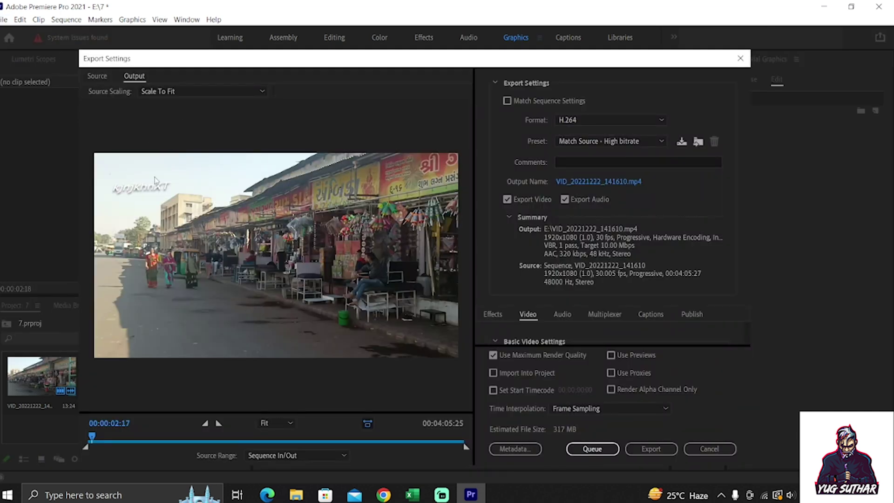
left_click(210, 91)
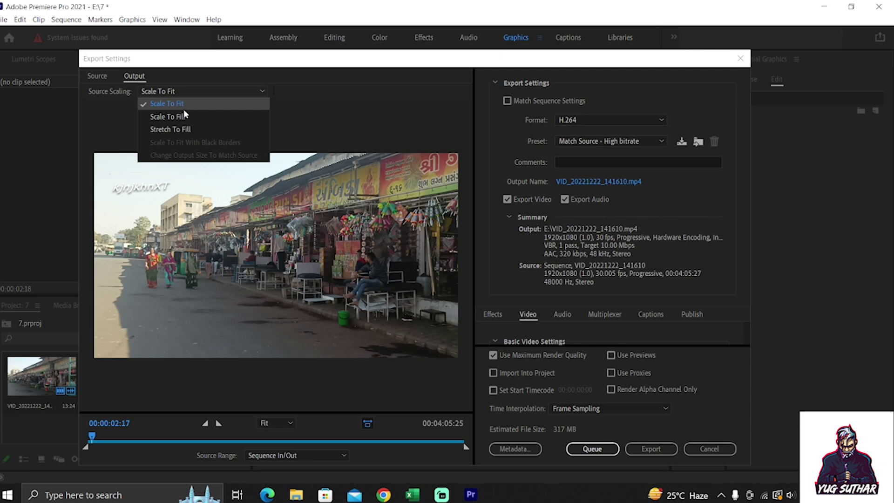
left_click(245, 86)
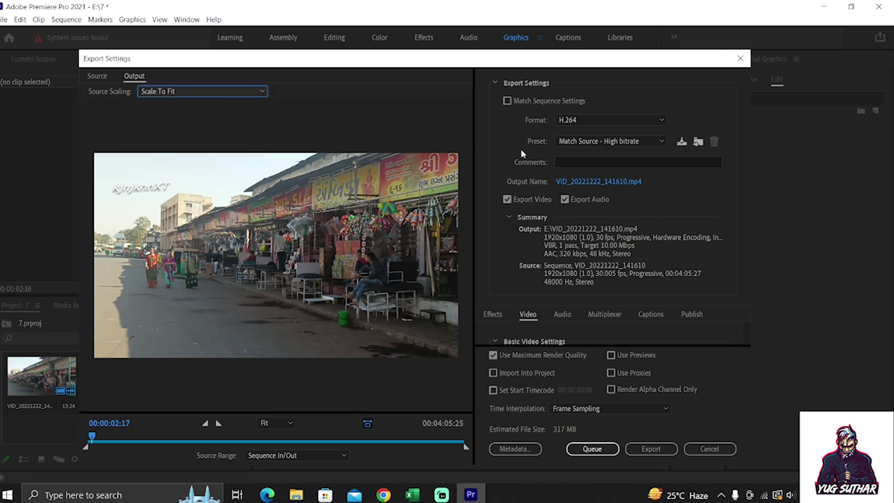
left_click(611, 122)
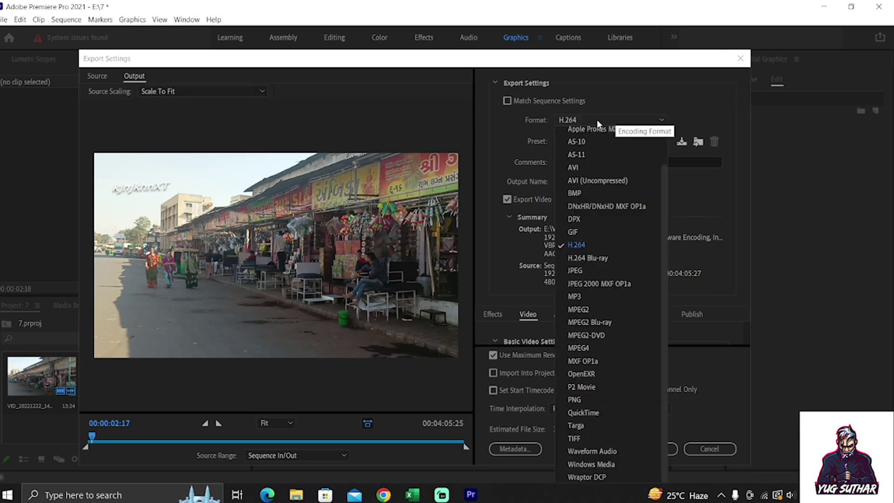
left_click(619, 121)
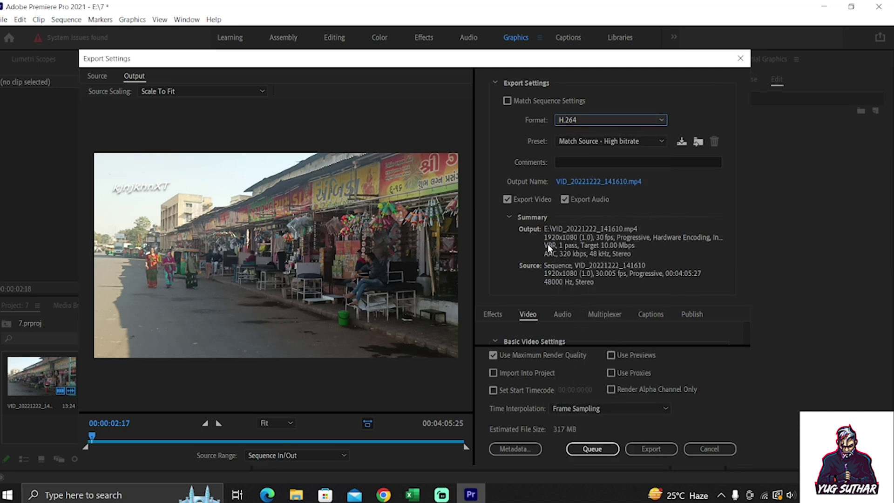
left_click(563, 315)
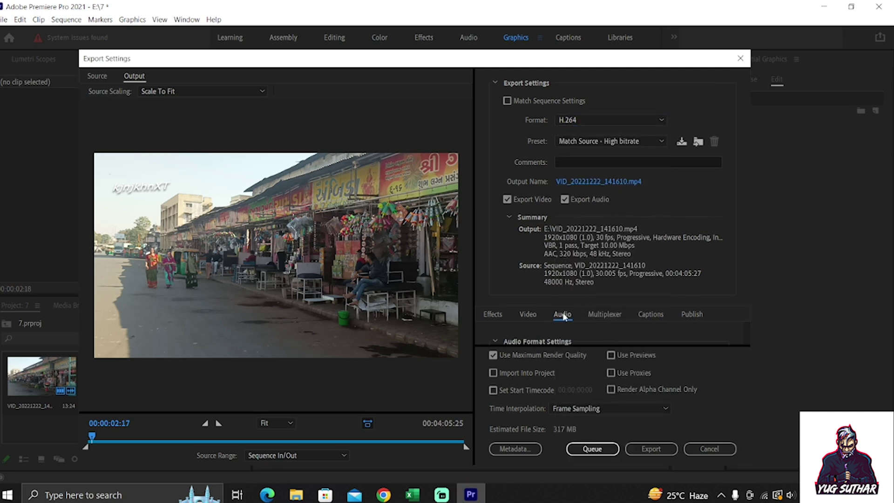
left_click(497, 315)
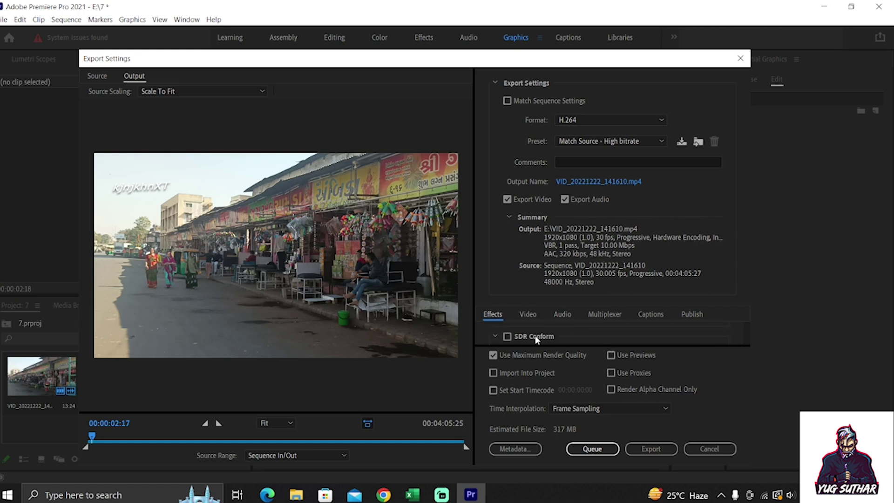
scroll(535, 335, "up", 2)
- Start exporting the sequence as H.264 to VID_20221222_141610.mp4 and let it render
left_click(658, 449)
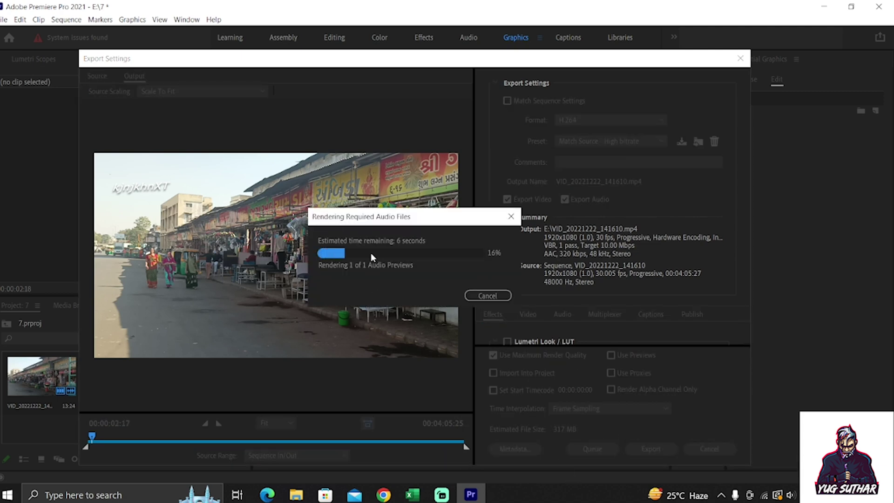